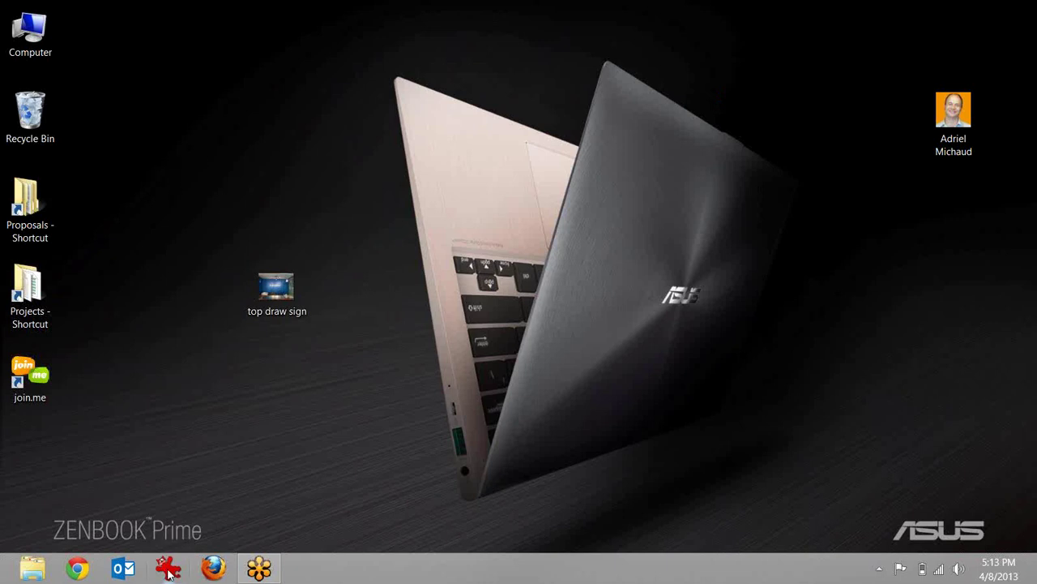
Step: Launch IrfanView, move its window aside, and open the Capture Setup dialog
left_click(168, 570)
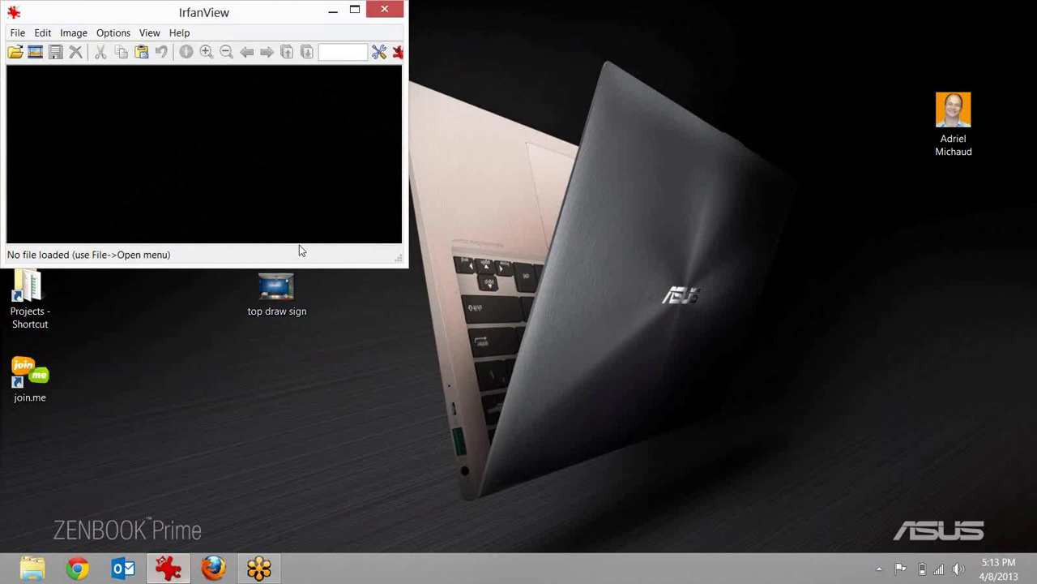
left_click_drag(275, 18, 333, 25)
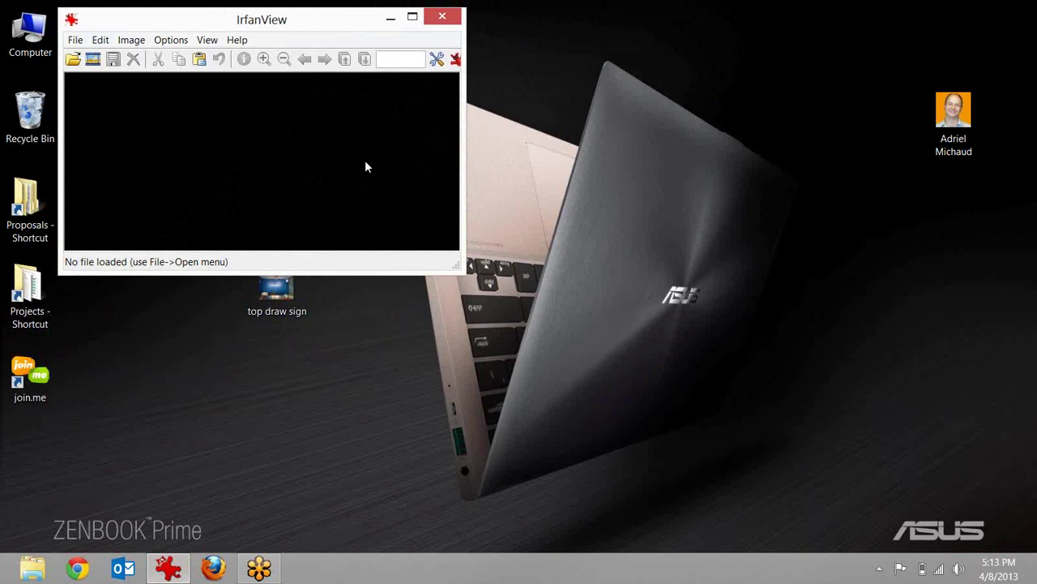
key("c")
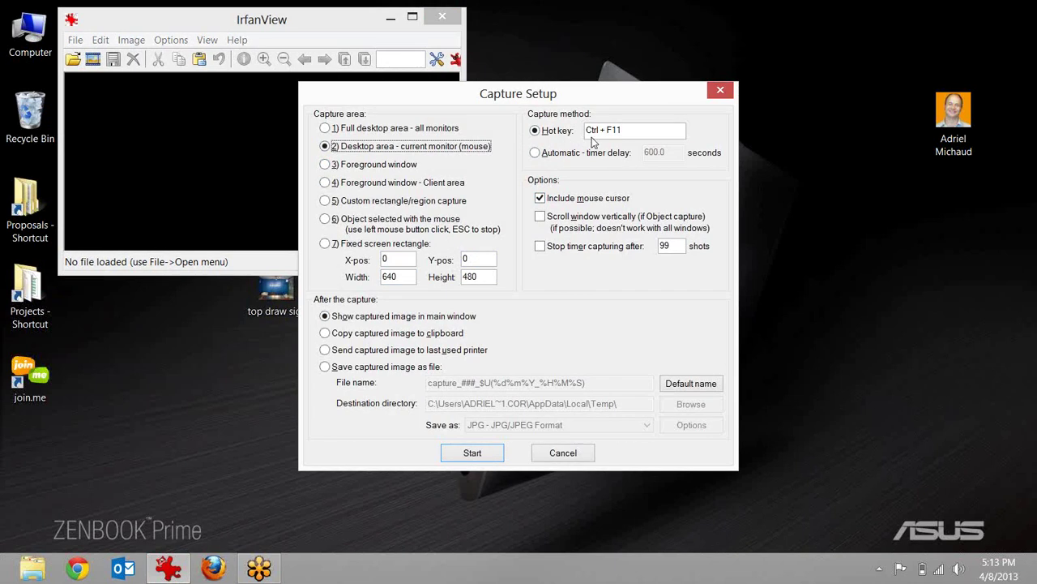
Step: Take a 1600 x 900 full-screen capture, then close the IrfanView window
left_click(473, 455)
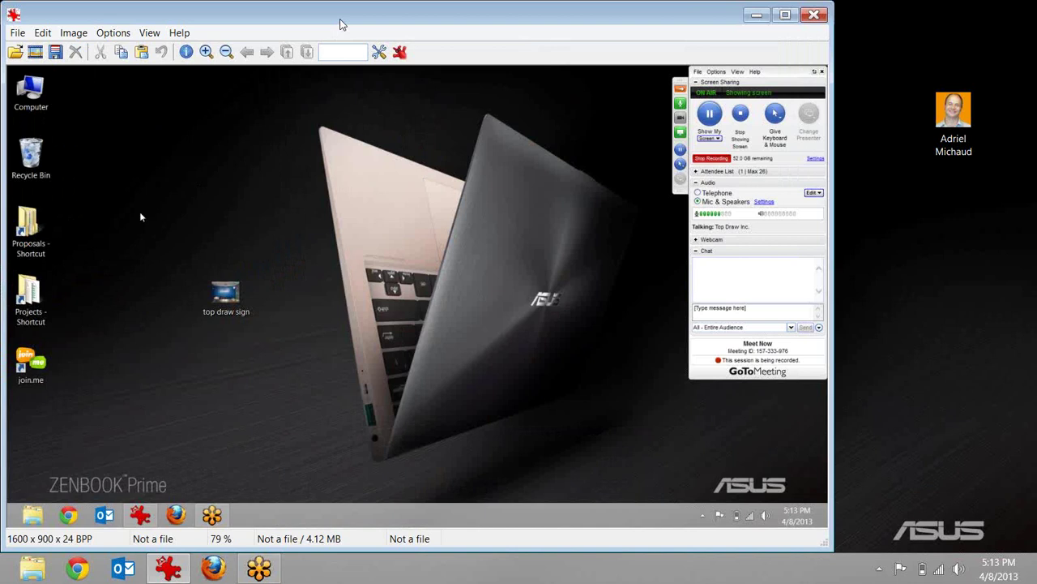
left_click_drag(340, 24, 296, 24)
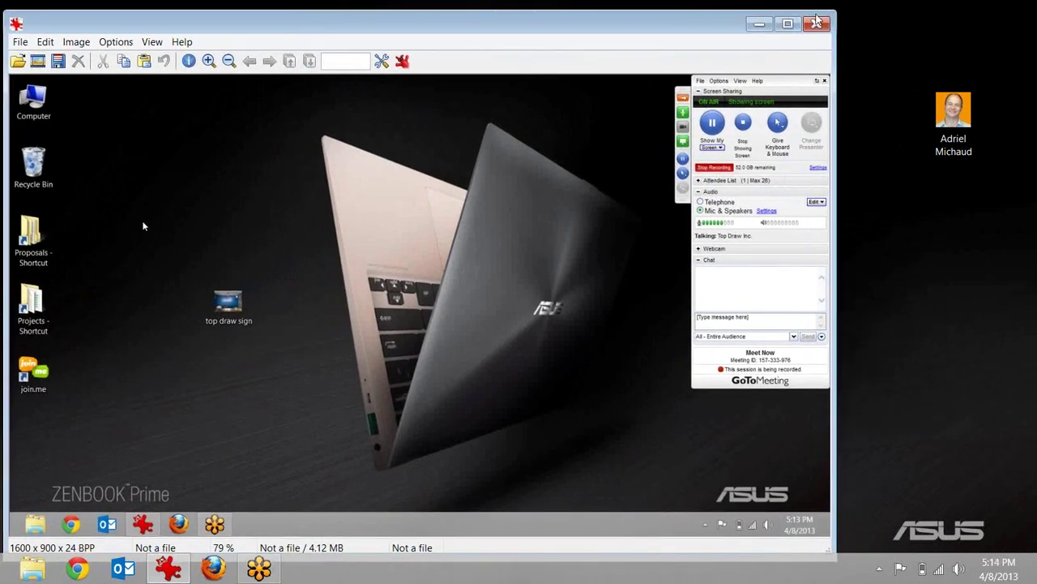
left_click(817, 23)
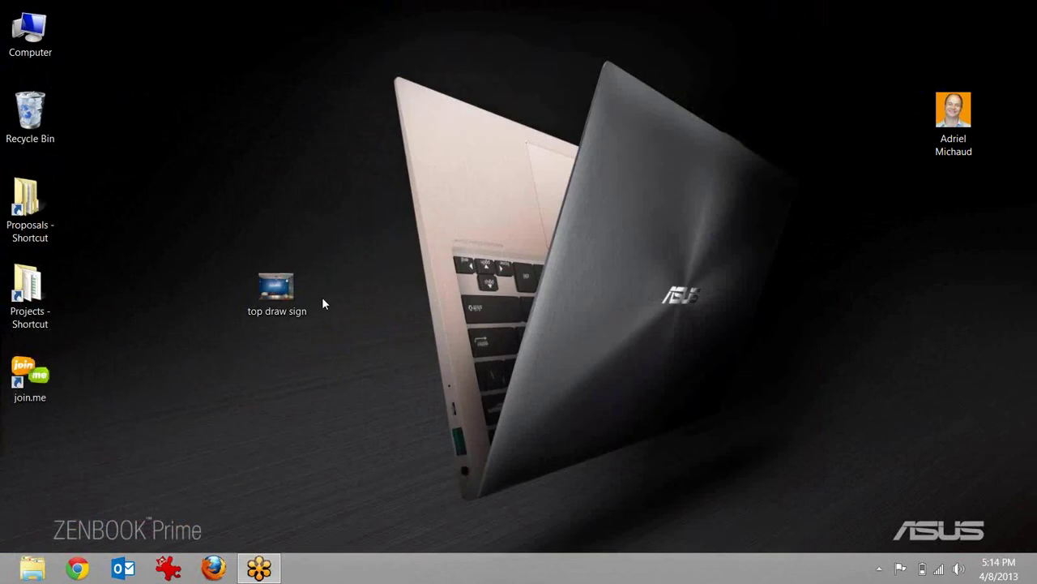
Step: Open top draw sign.jpg from its desktop icon in IrfanView
double_click(277, 288)
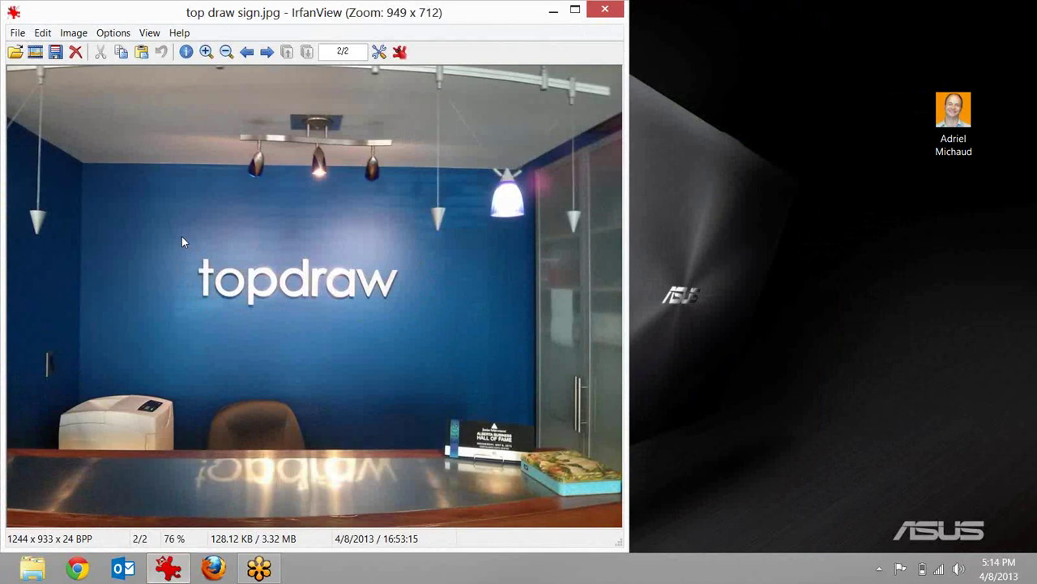
Step: Select a 462 x 149 area around the topdraw lettering and crop the photo to it
left_click_drag(182, 236, 414, 325)
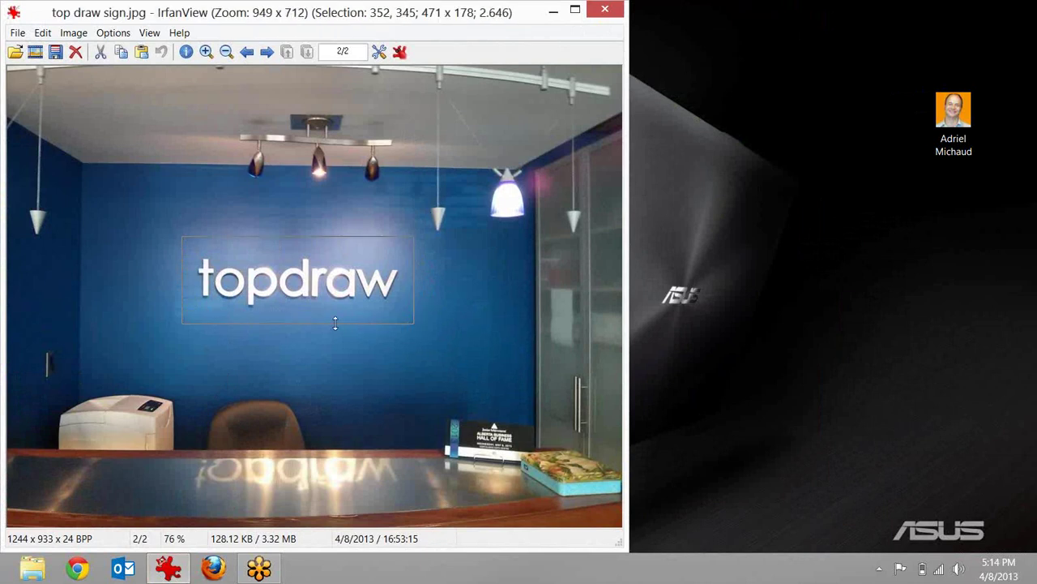
left_click_drag(338, 324, 336, 317)
left_click_drag(414, 264, 409, 265)
left_click_drag(341, 235, 341, 244)
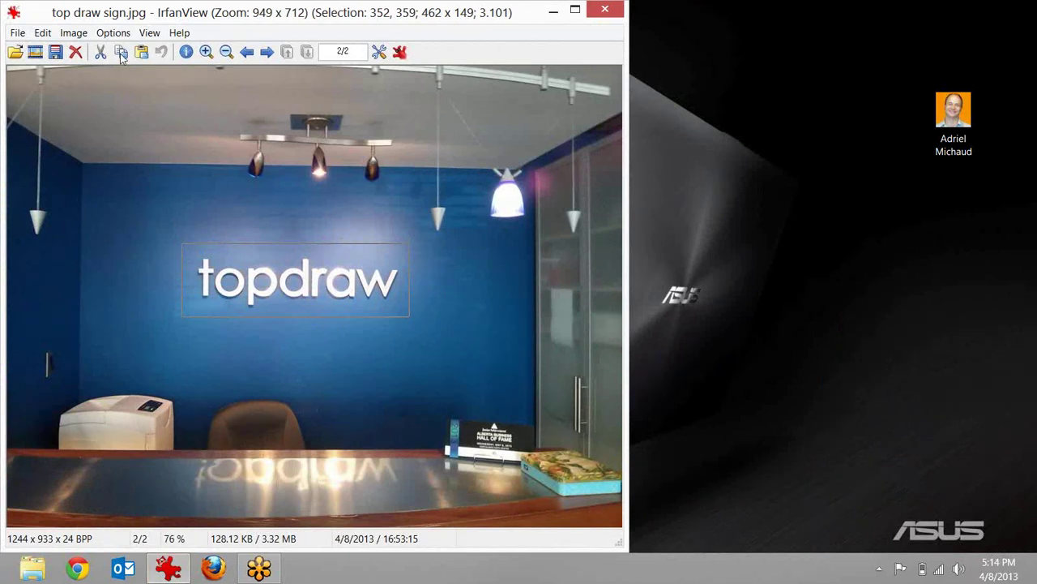
left_click(80, 34)
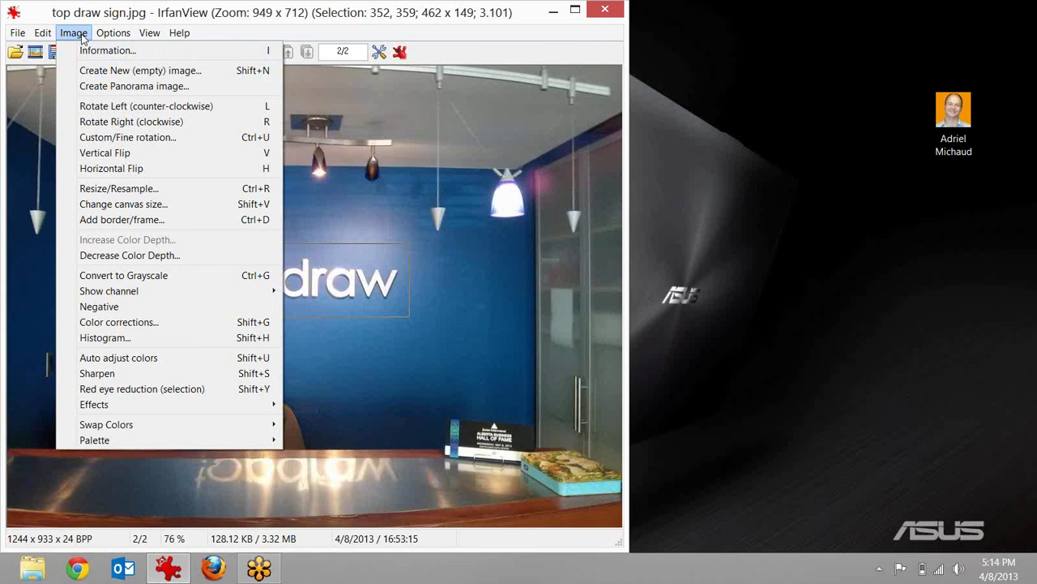
mouse_move(43, 34)
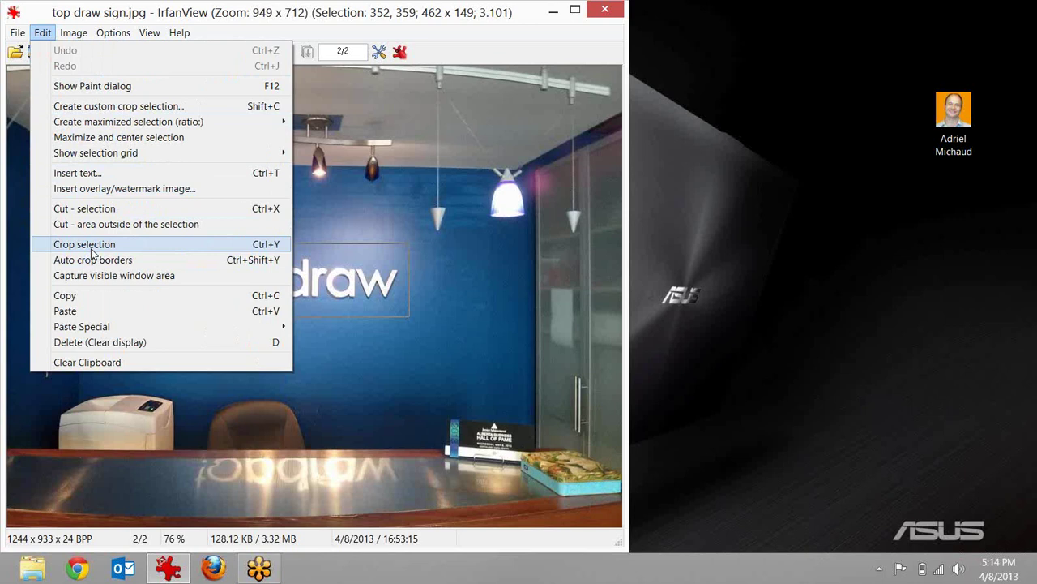
left_click(380, 216)
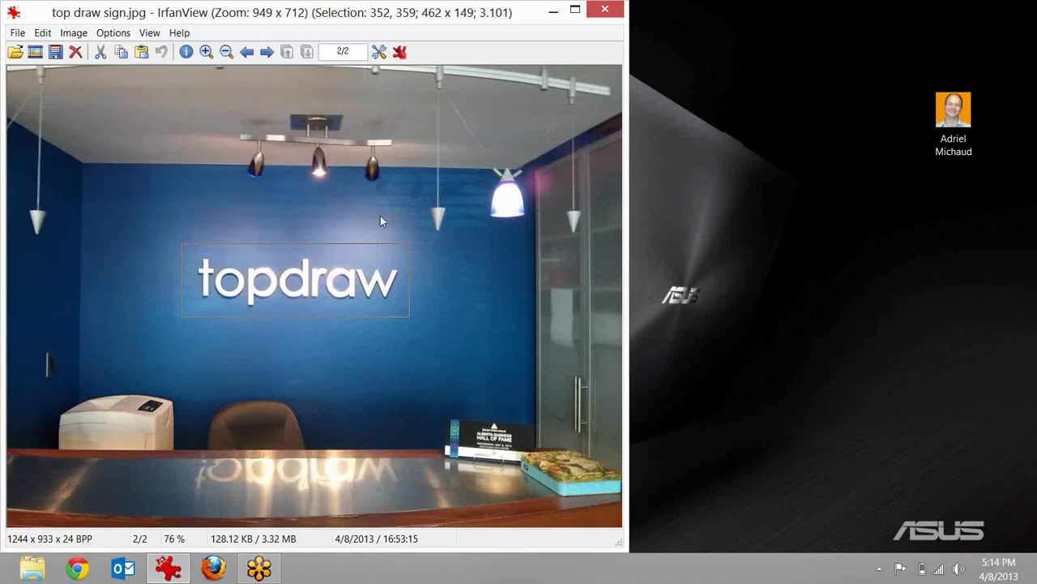
key("ctrl+y")
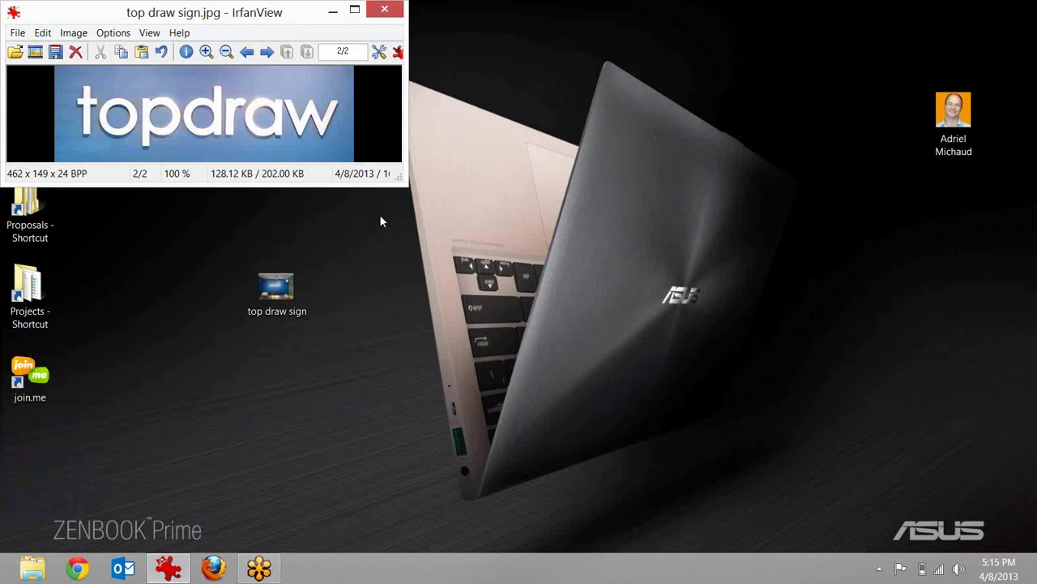
left_click_drag(274, 18, 428, 47)
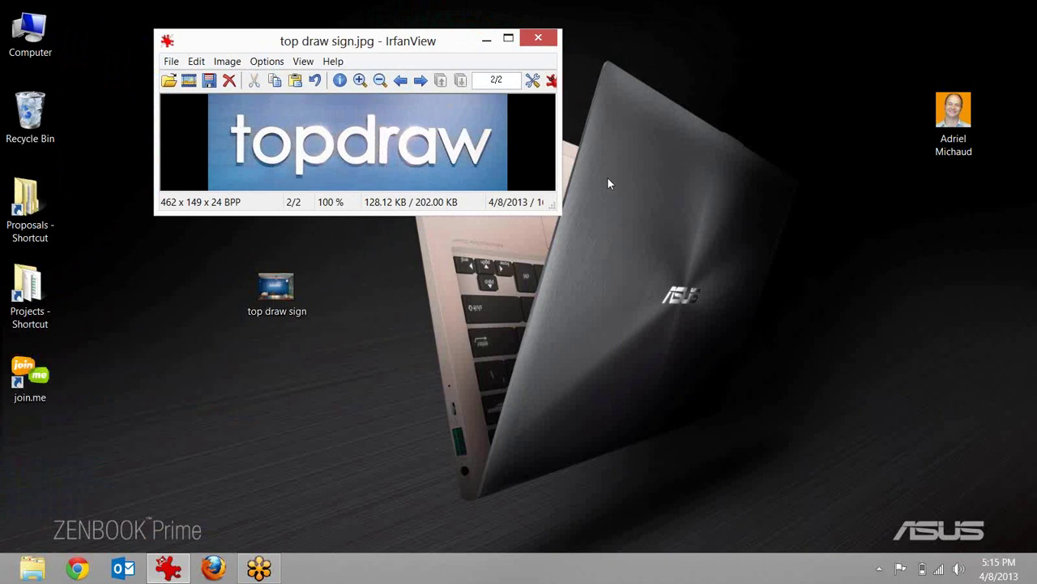
left_click(226, 64)
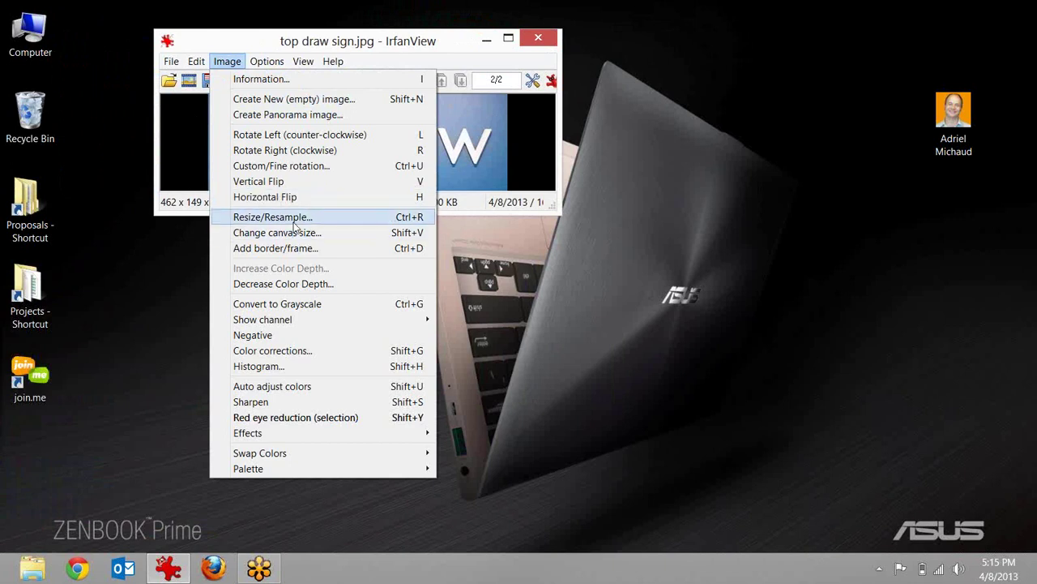
left_click(352, 50)
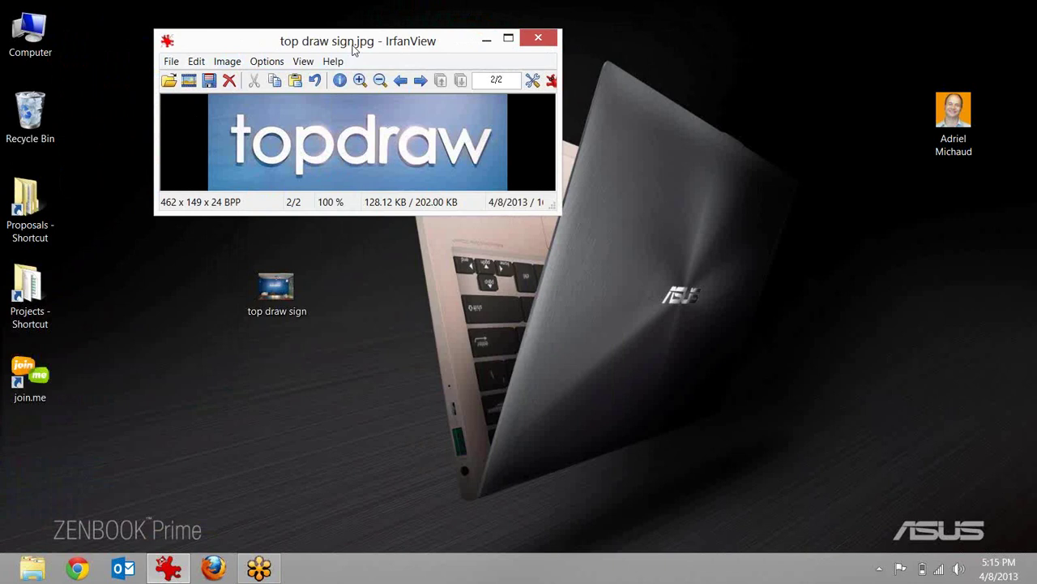
Step: Resample the cropped image to 200 px wide with aspect ratio kept, giving 200 x 65
key("ctrl+r")
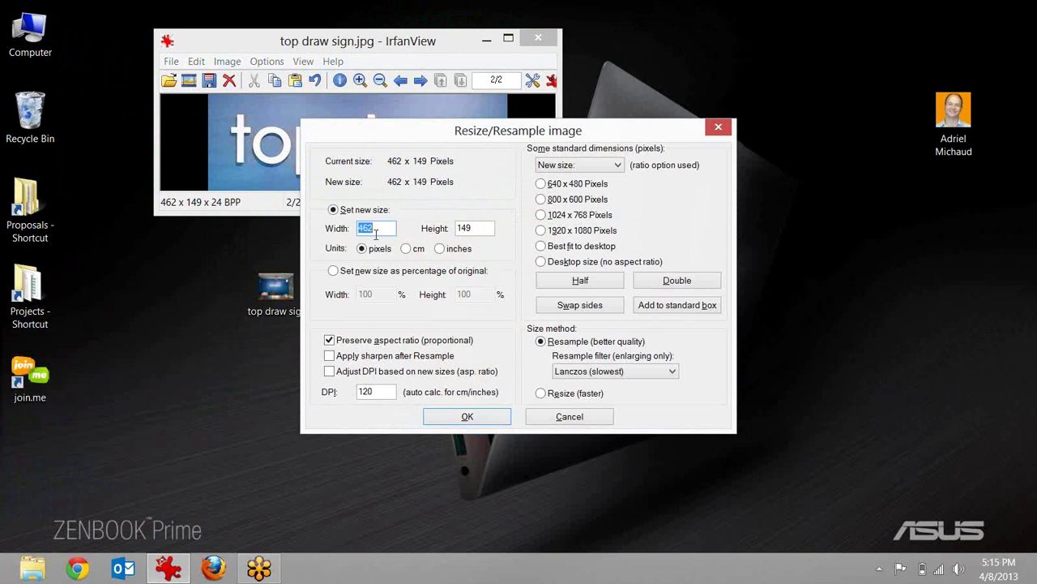
type("2")
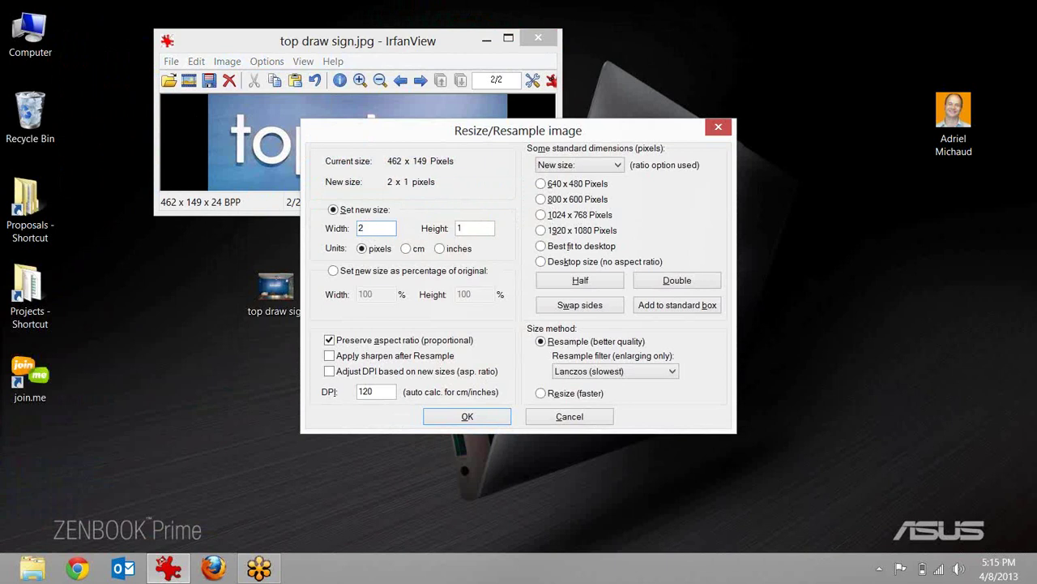
type("00")
left_click(497, 418)
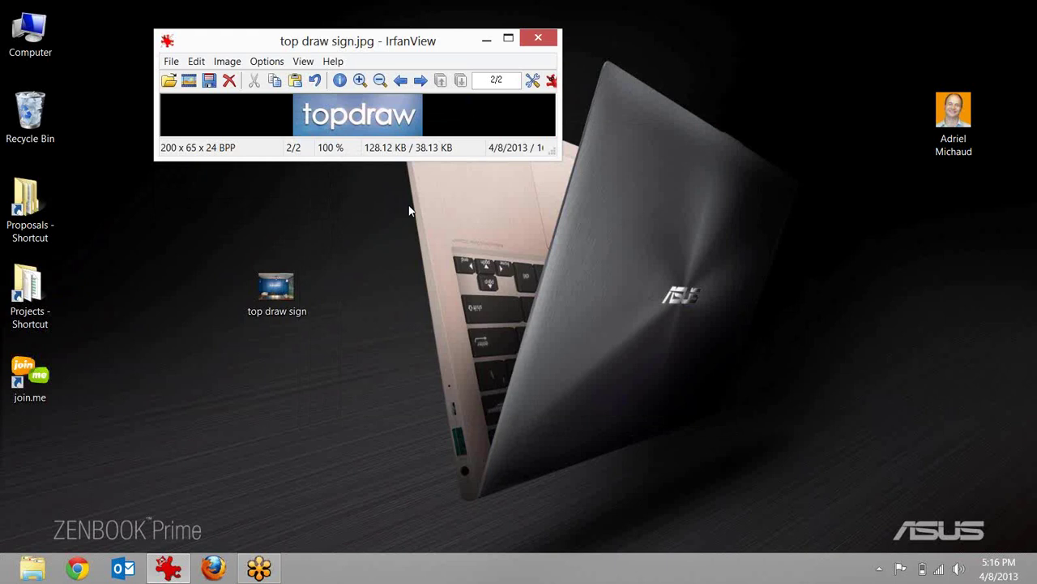
Step: Save the resized image to the Desktop as the JPG top draw sign2
key("s")
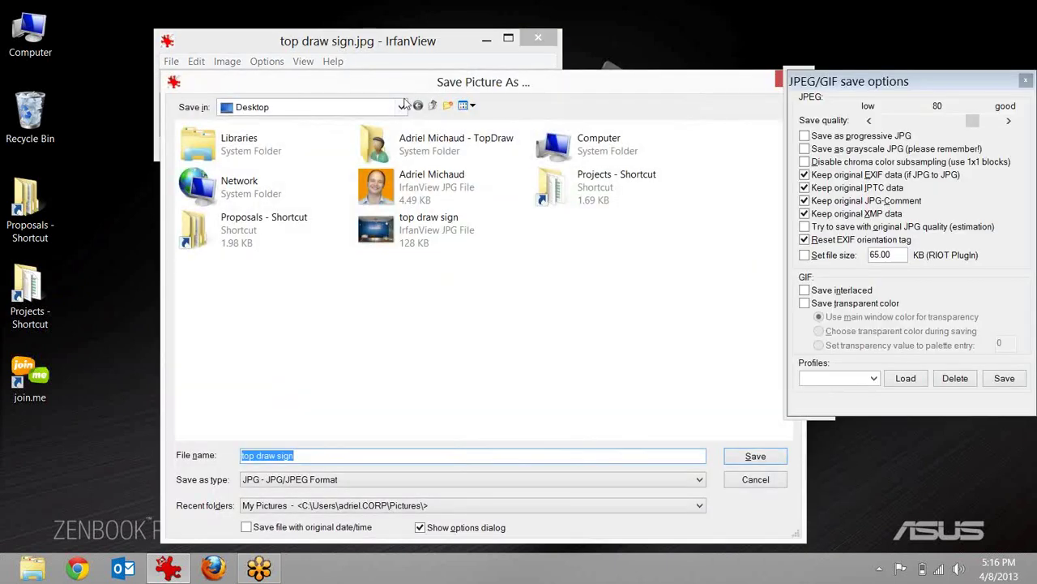
left_click_drag(412, 85, 335, 50)
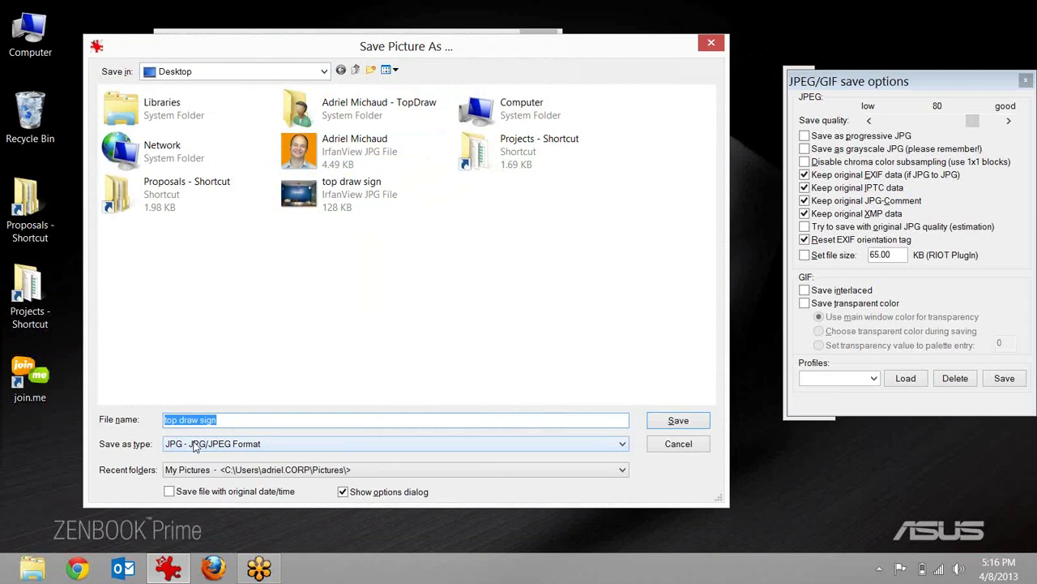
left_click(250, 420)
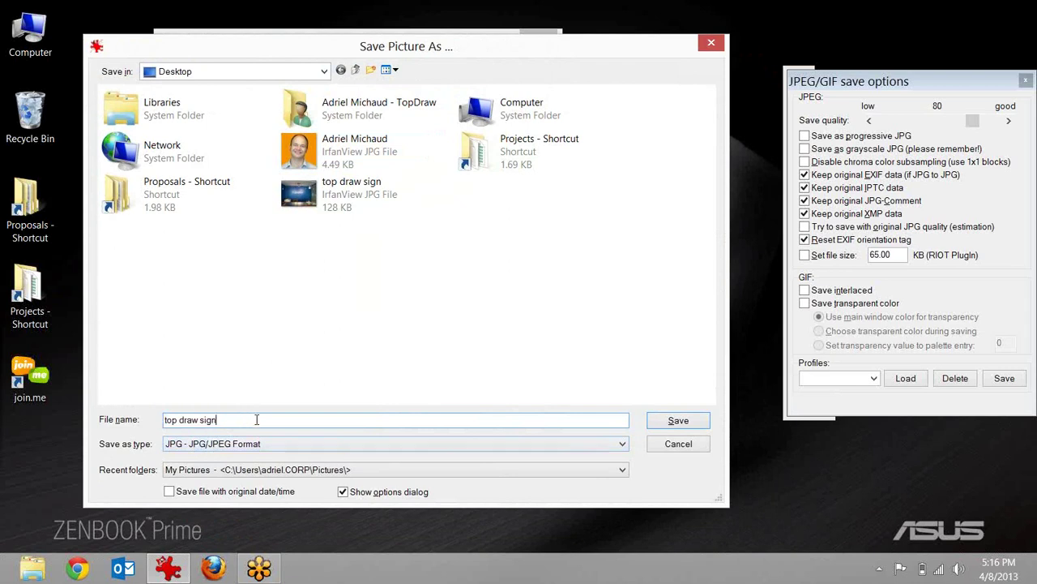
type("2")
left_click(678, 421)
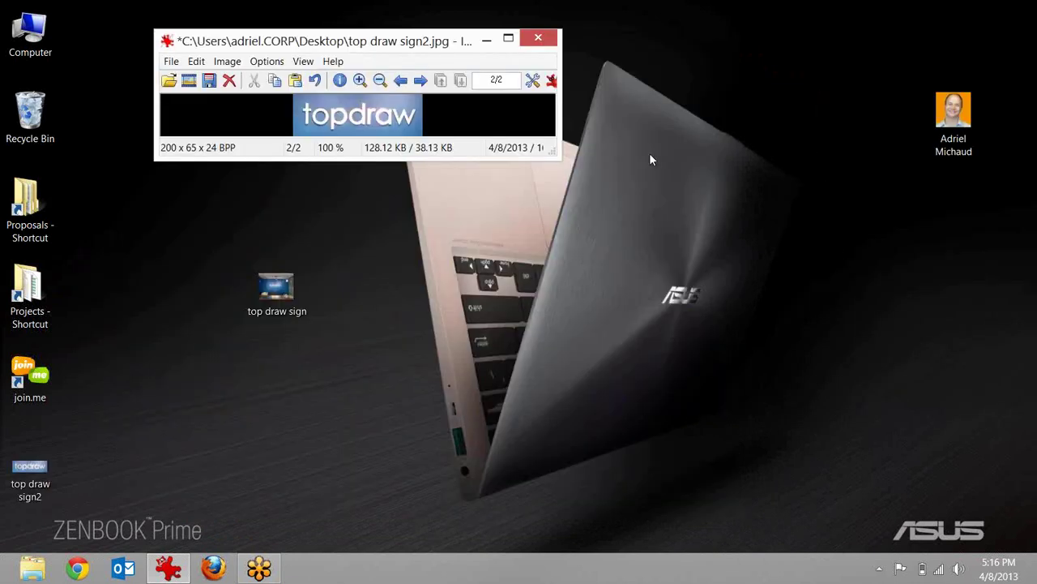
Step: Close IrfanView, place the top draw sign2 icon beside the original, and open it
left_click(537, 38)
mouse_move(30, 470)
left_mouse_down()
mouse_move(186, 285)
mouse_move(274, 219)
left_mouse_up()
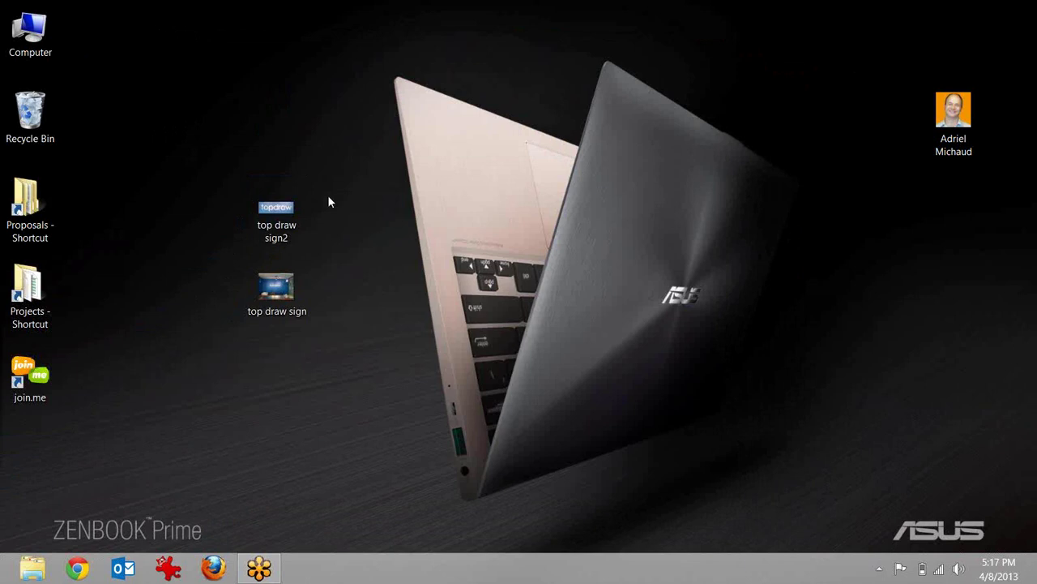
double_click(278, 211)
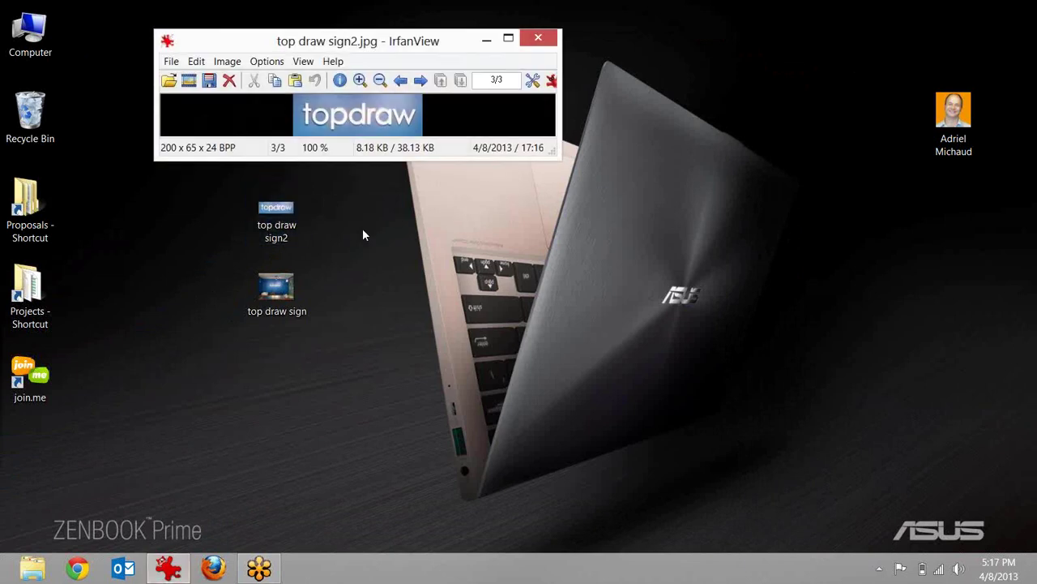
Step: Flip between the resized copy and the original photo, then close the viewer
key("Right")
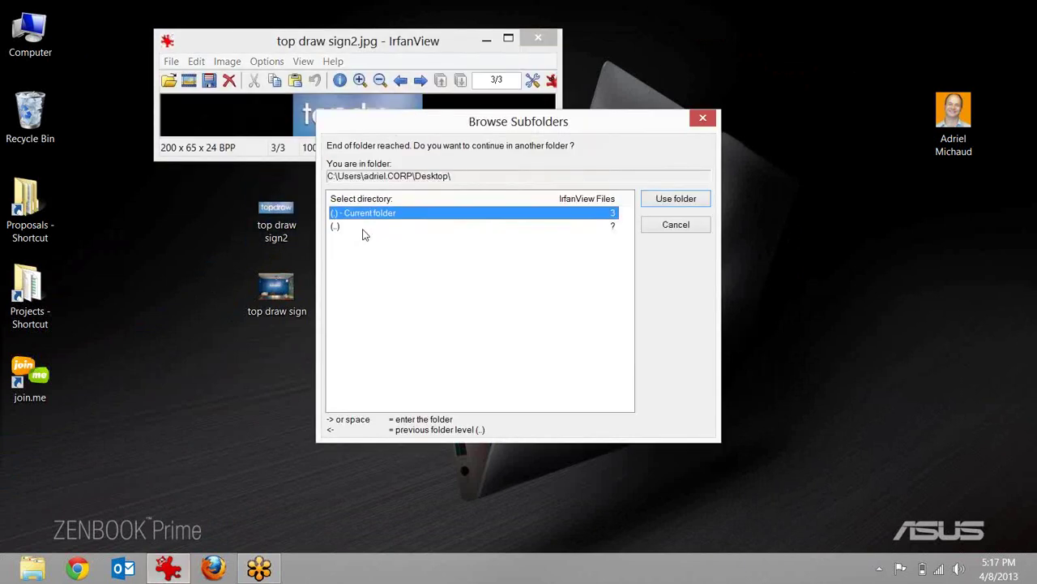
key("Escape")
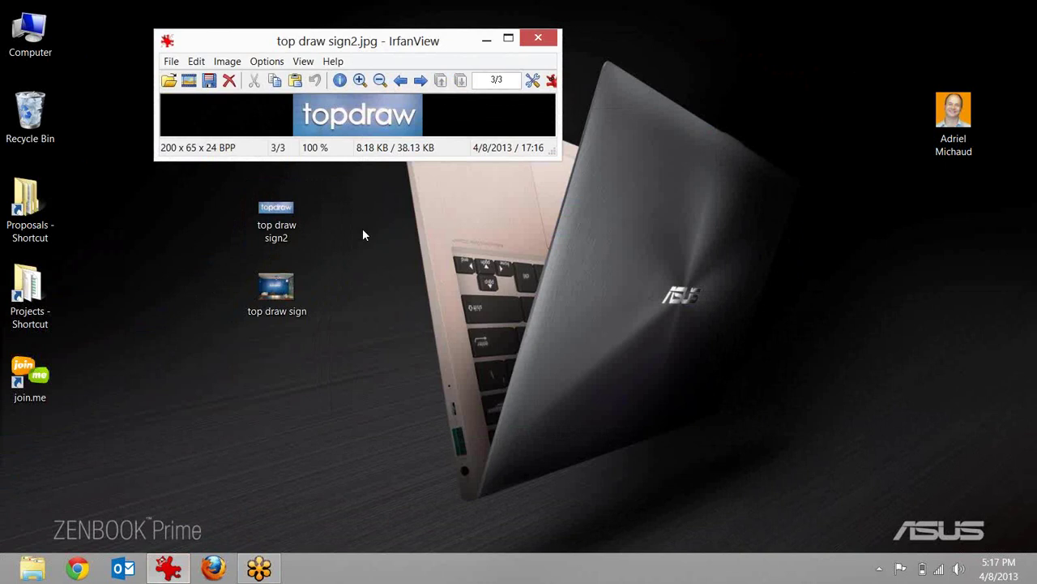
key("Left")
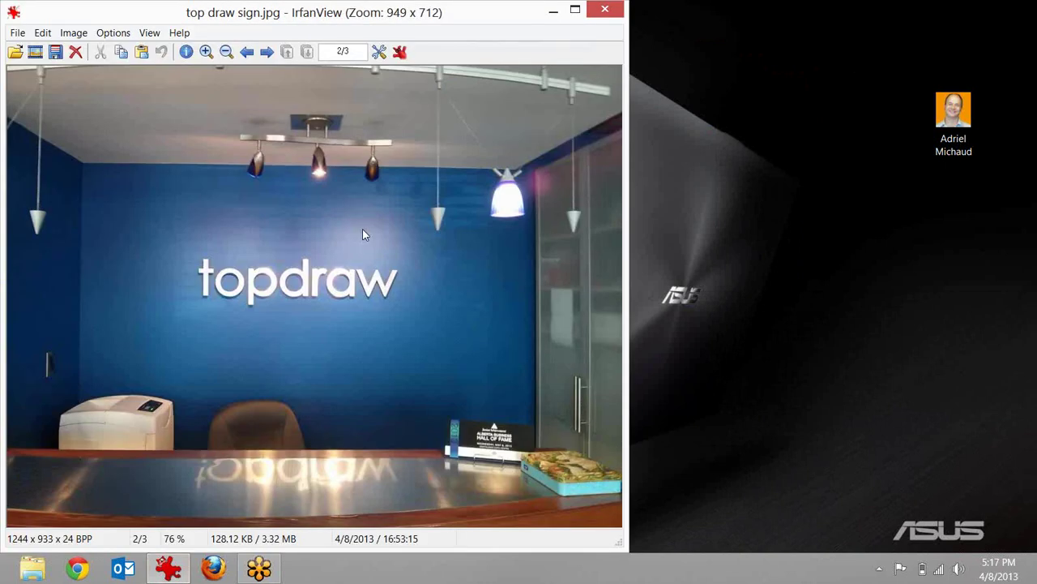
key("Right")
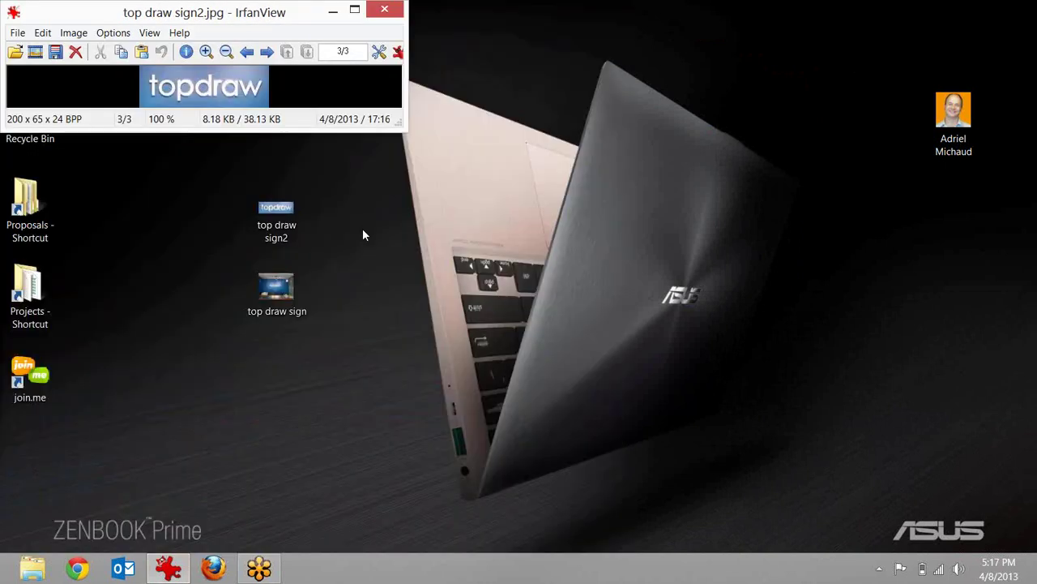
key("Left")
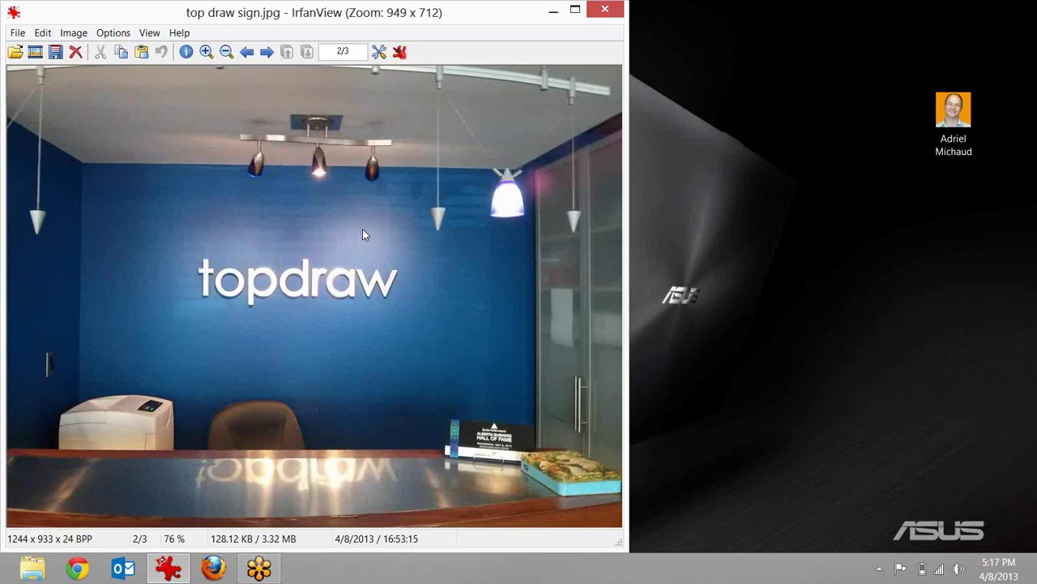
key("Escape")
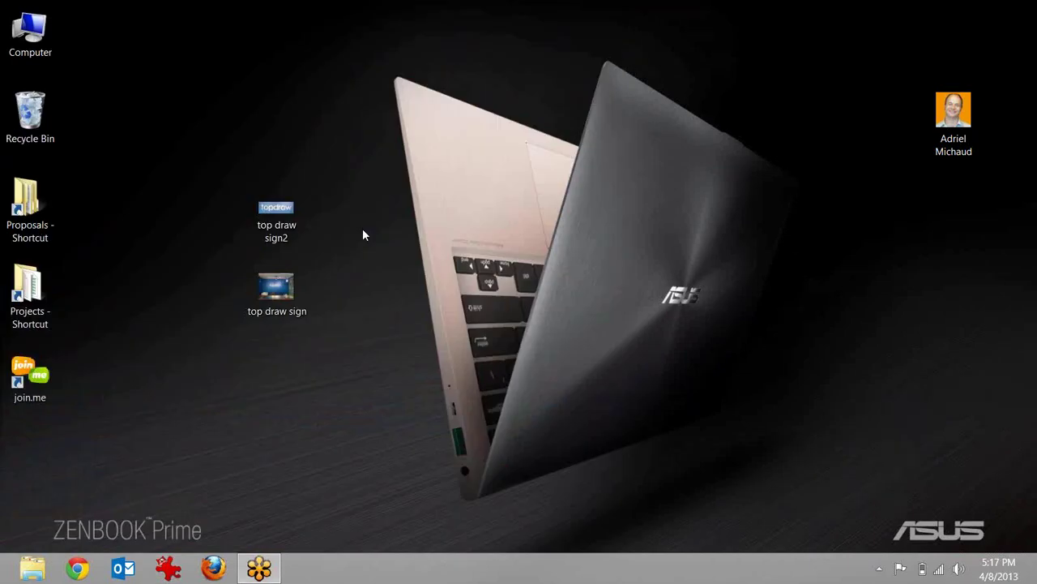